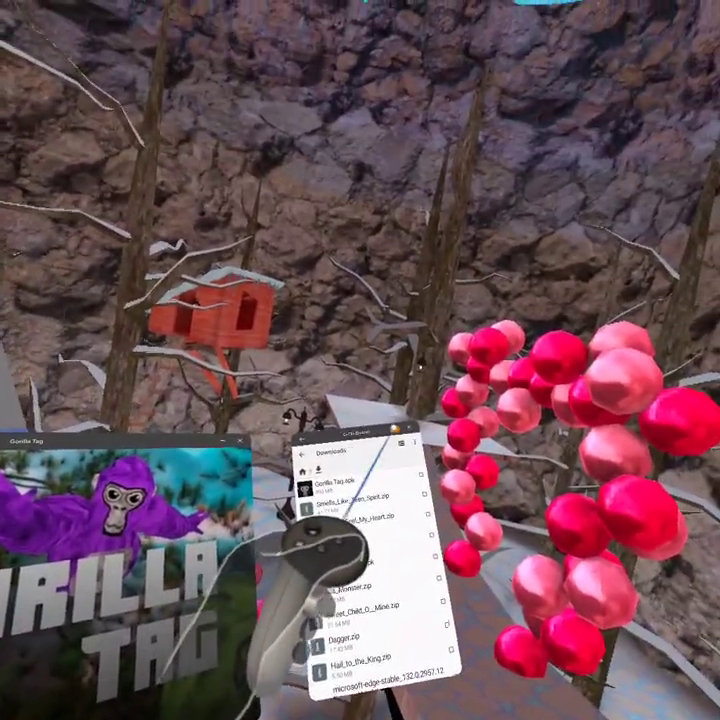
Bring up the universal menu over Gorilla Tag, dismissing the Library panel, to reach Quit
key(super)
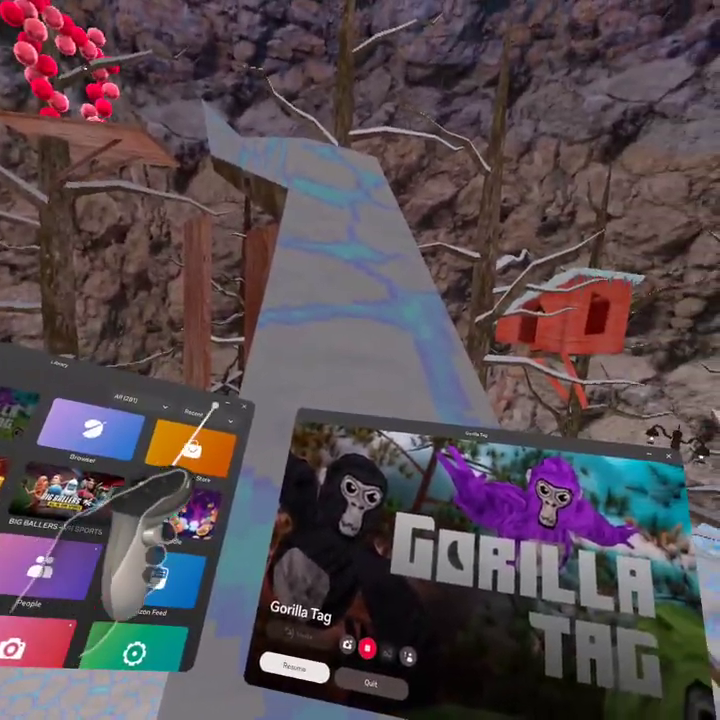
click(240, 402)
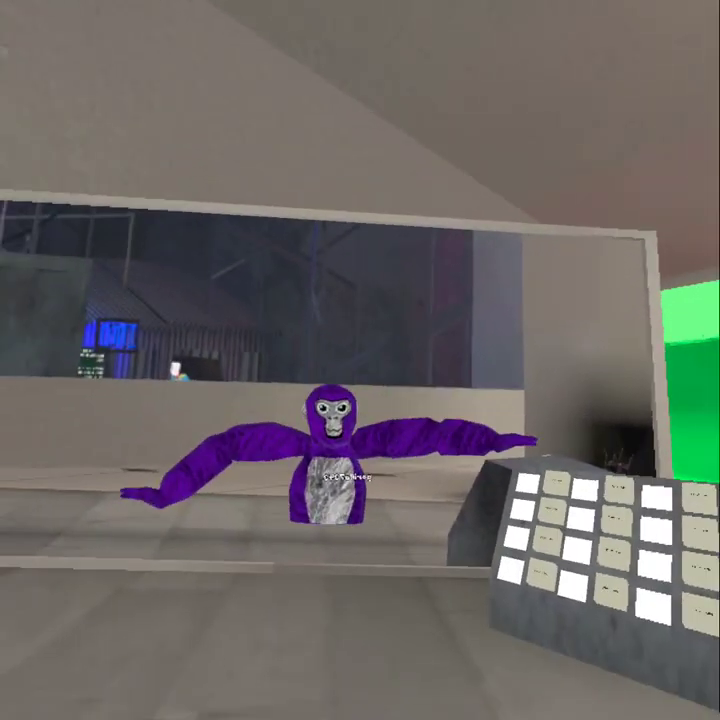
key(super)
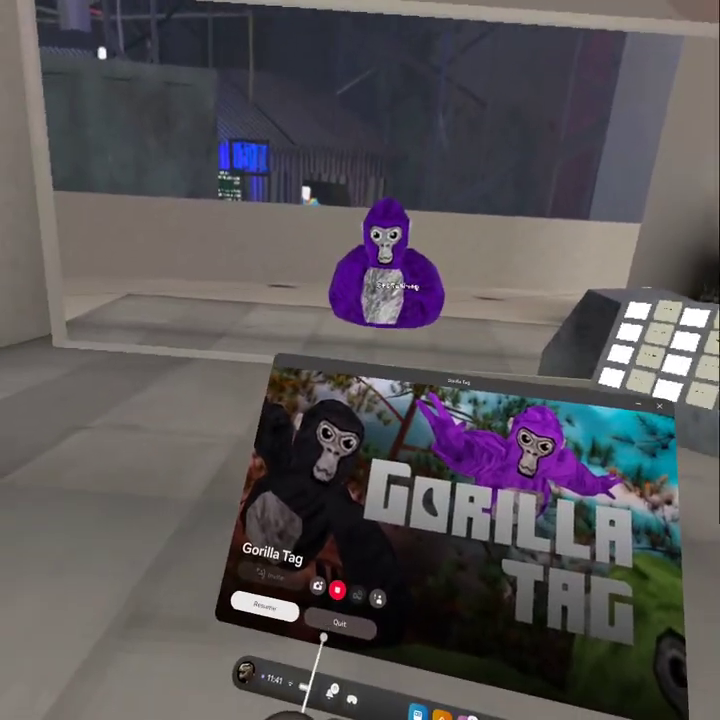
Quit Gorilla Tag and launch the Browser from the Library's All apps view
click(335, 620)
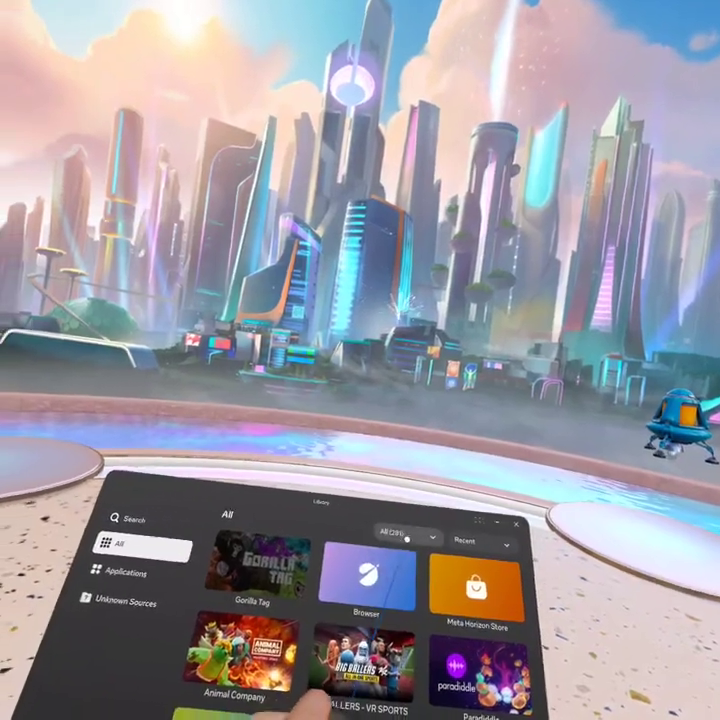
click(407, 538)
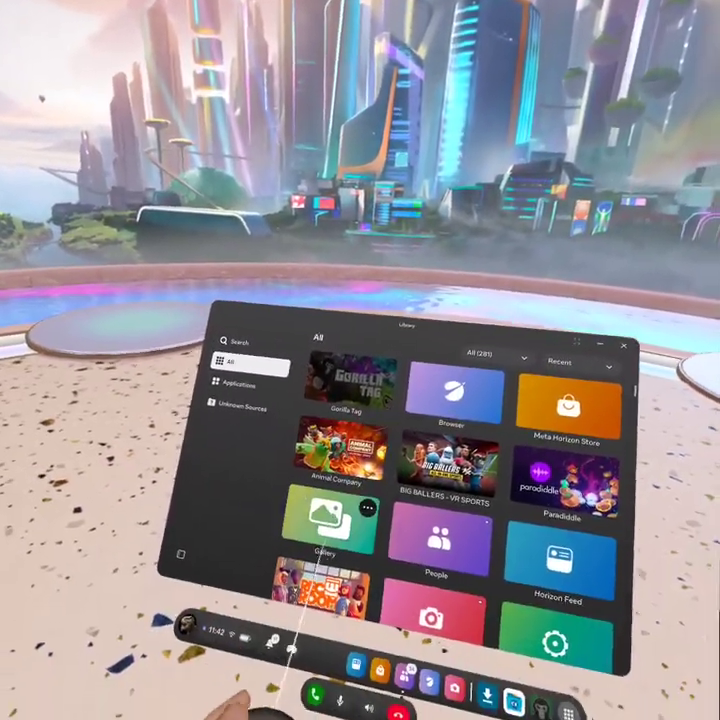
click(428, 664)
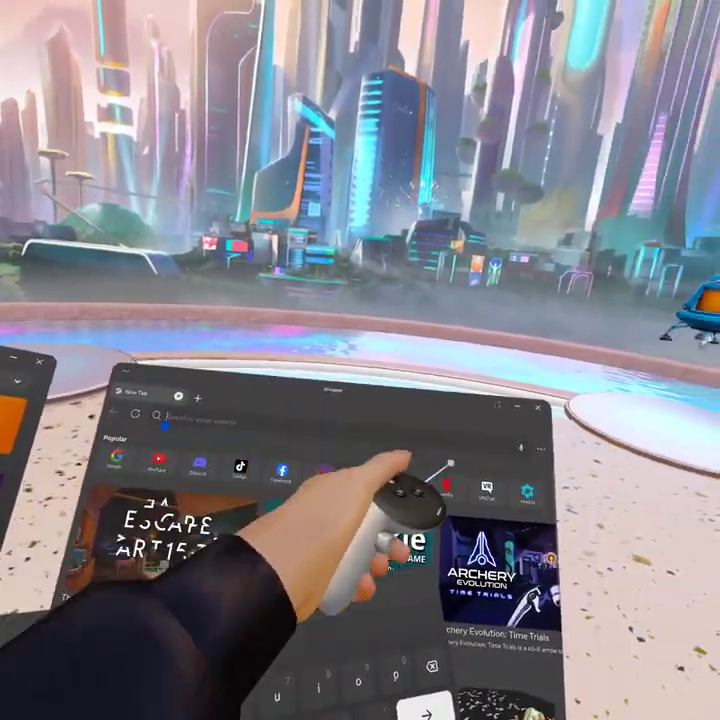
Reopen the GT-Mods v1.1.99 GitHub release page from the browser History and reload it
click(480, 372)
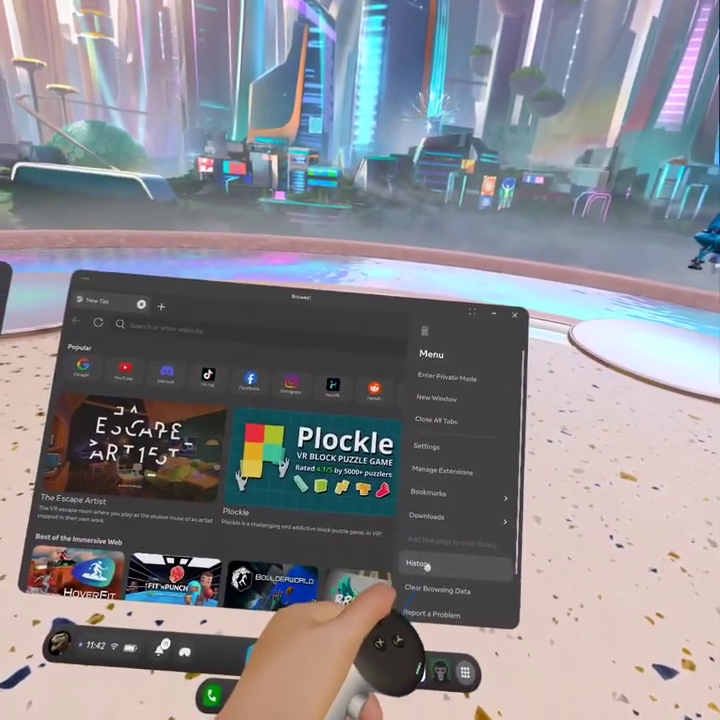
click(426, 564)
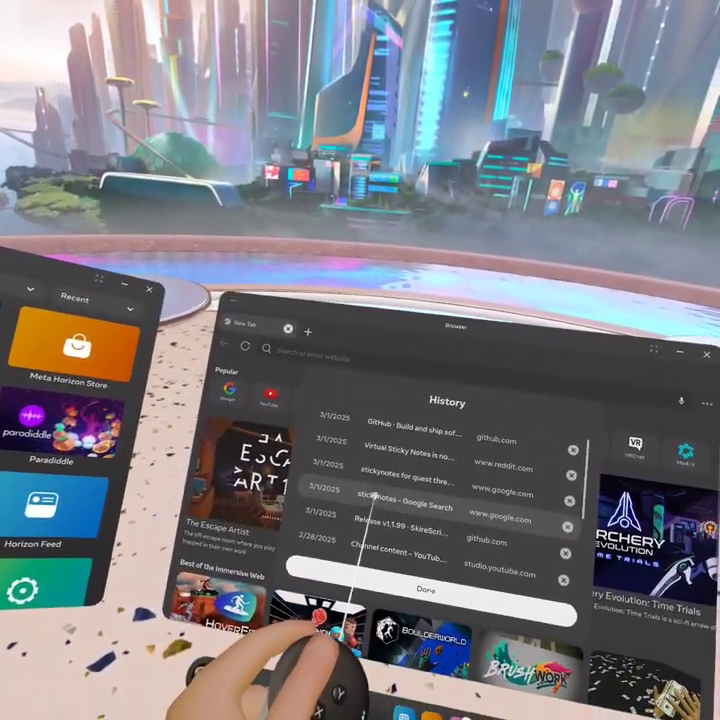
click(380, 518)
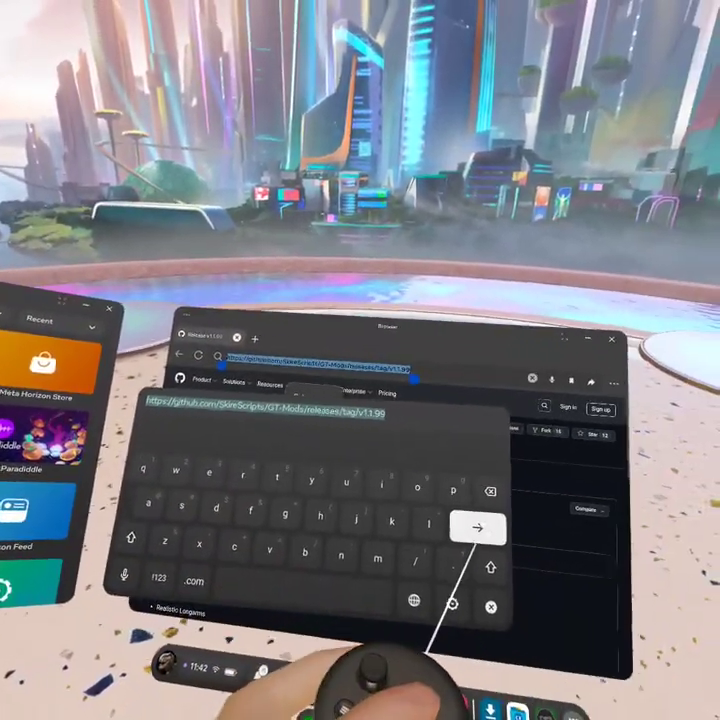
click(477, 528)
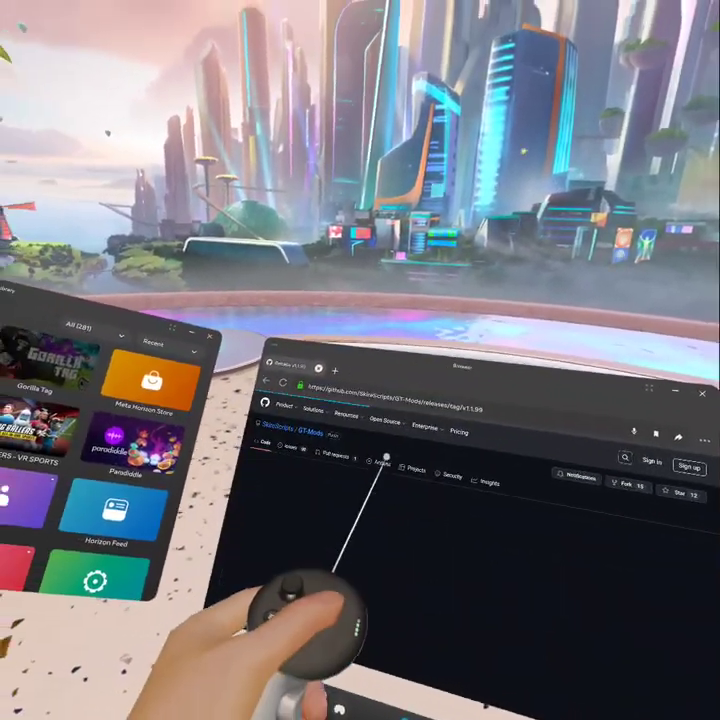
Scroll the release notes past MODS and STATS down to INSTALLATION, PATCHES and Assets
click(402, 416)
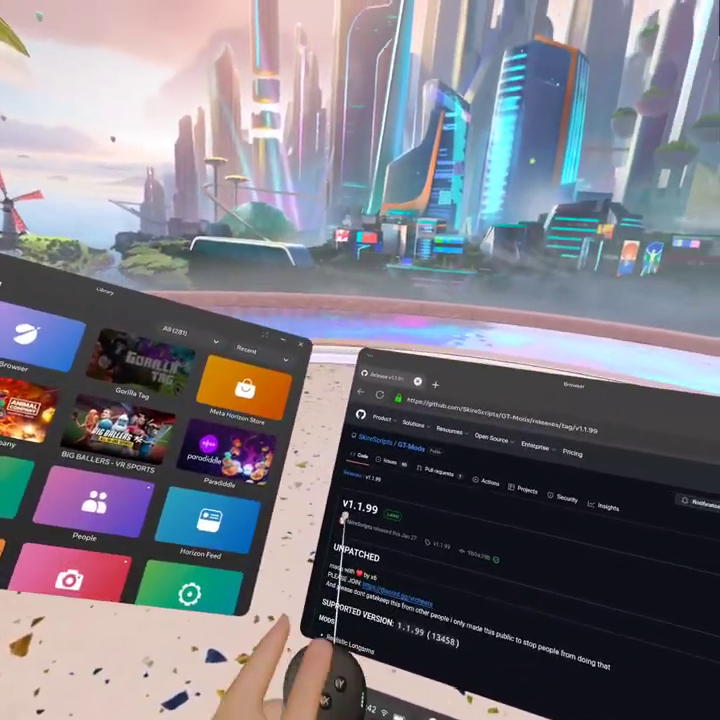
scroll(480, 530, down, 2)
scroll(418, 496, down, 2)
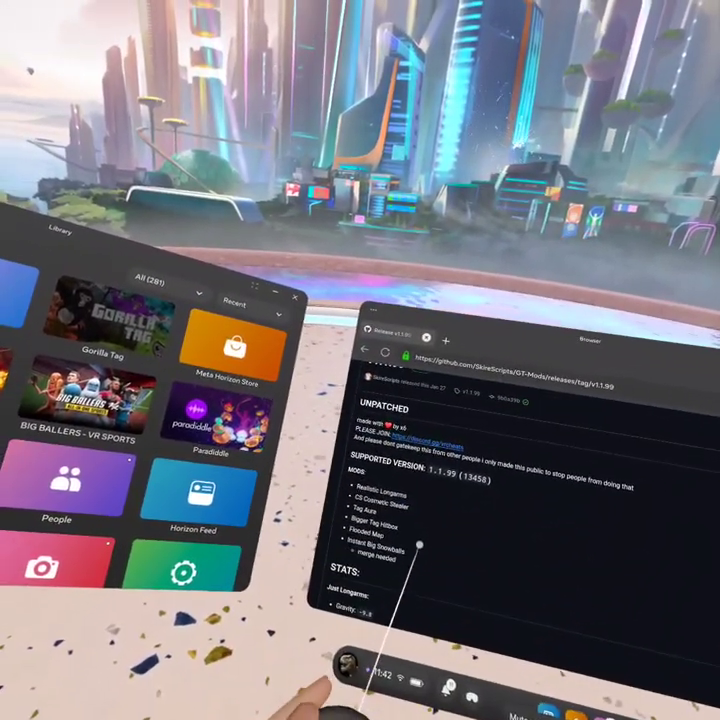
scroll(370, 514, down, 5)
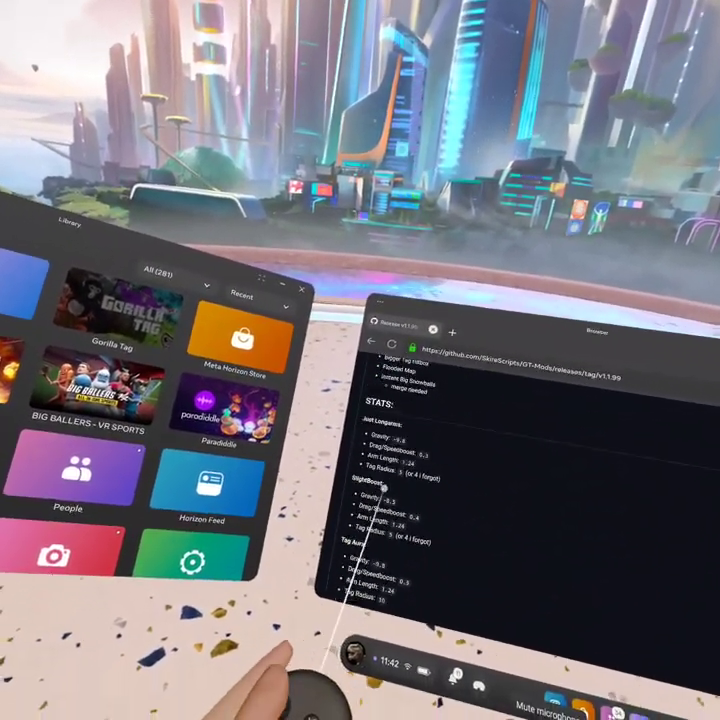
scroll(356, 500, down, 3)
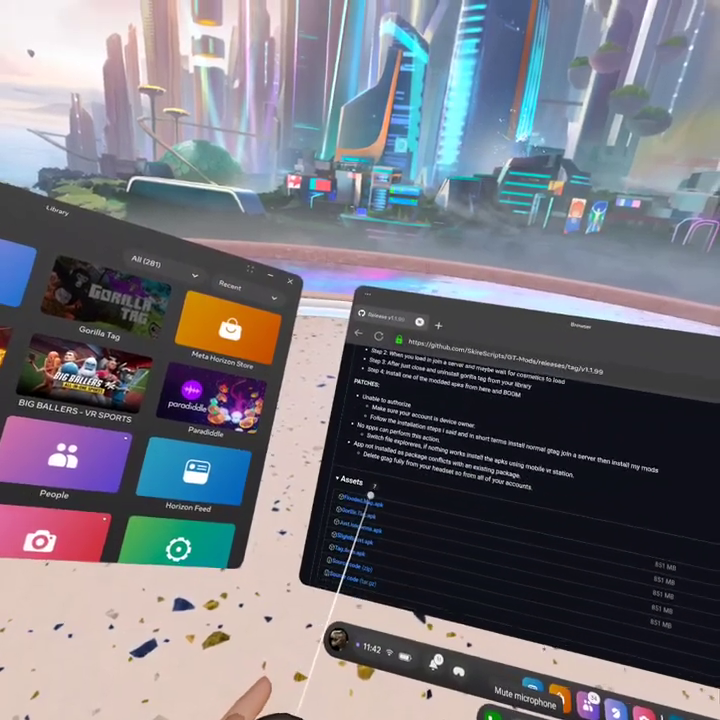
scroll(370, 498, up, 2)
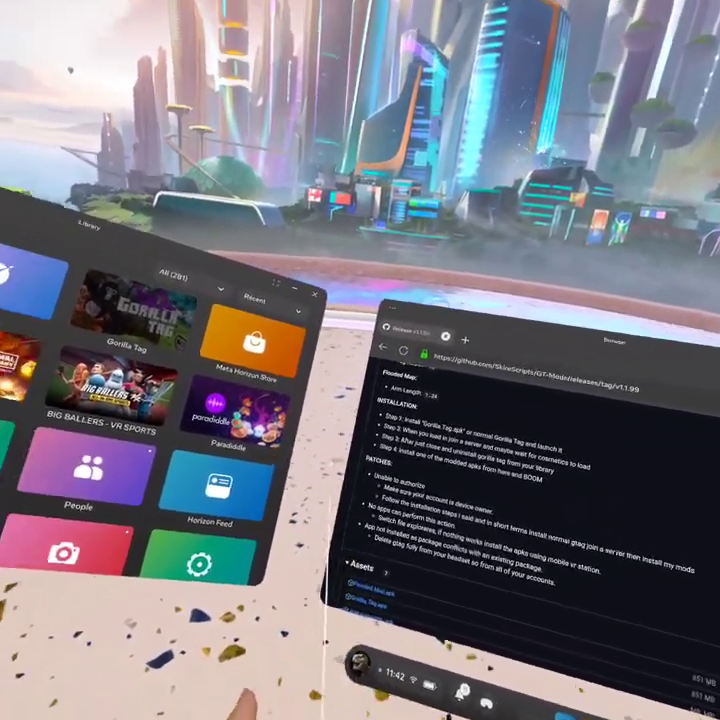
scroll(360, 500, down, 1)
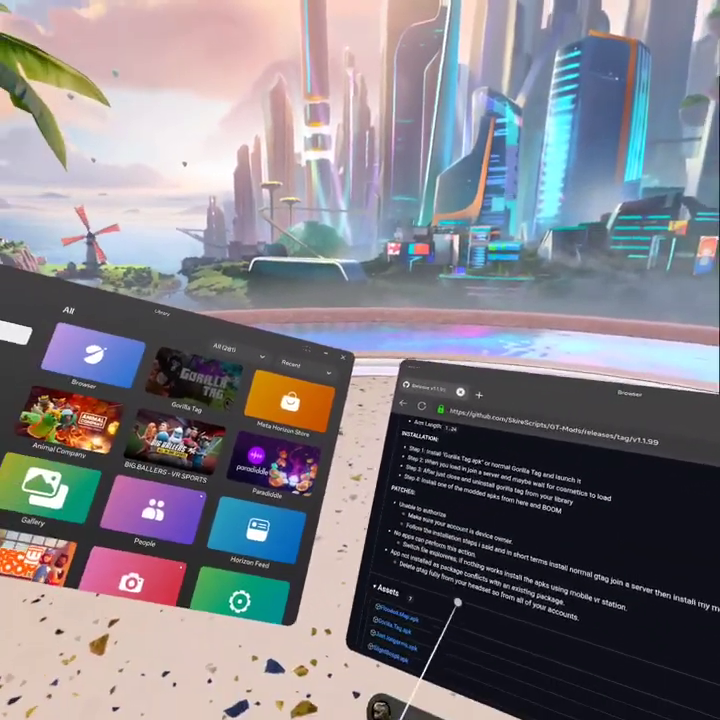
Scroll through the Assets list of modded APKs, including Gorilla.Tag.apk and Flooded.Map.apk
scroll(470, 595, down, 5)
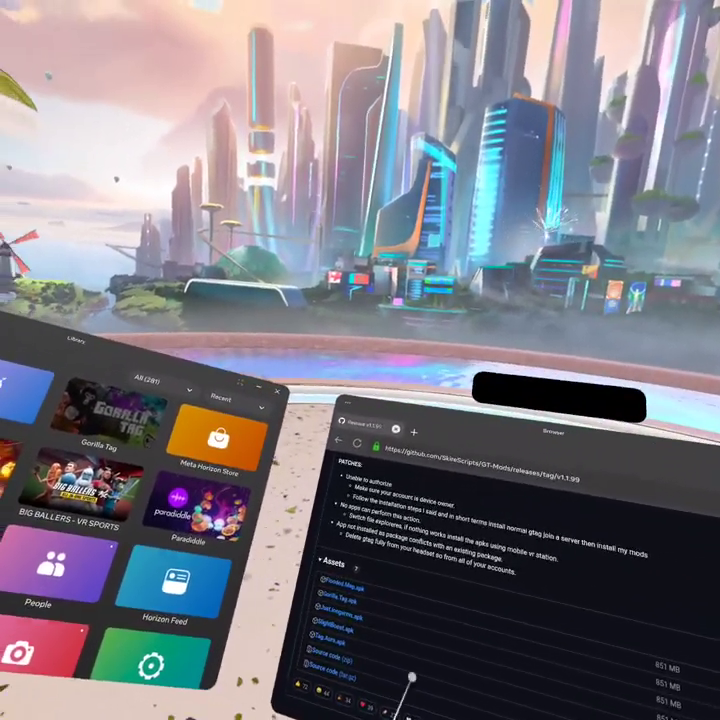
scroll(455, 560, up, 5)
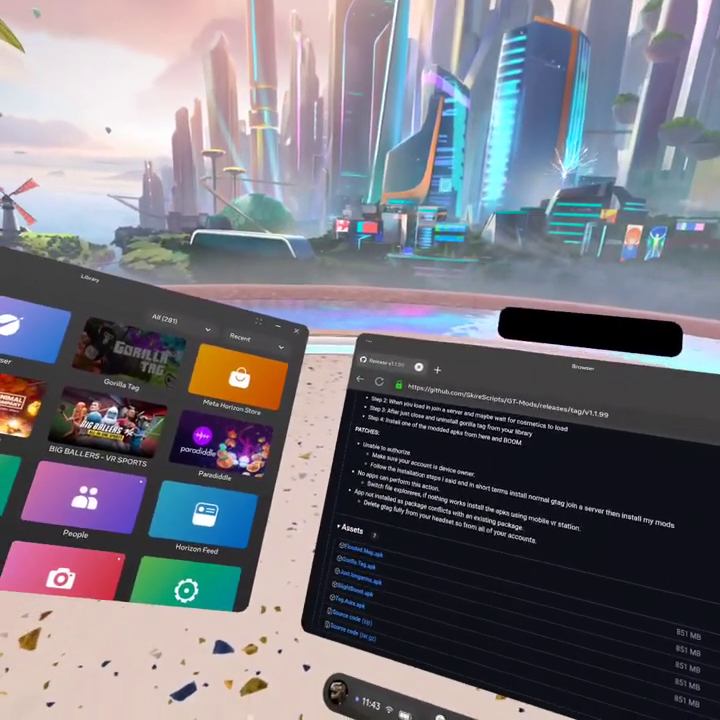
scroll(408, 540, up, 5)
scroll(381, 540, down, 5)
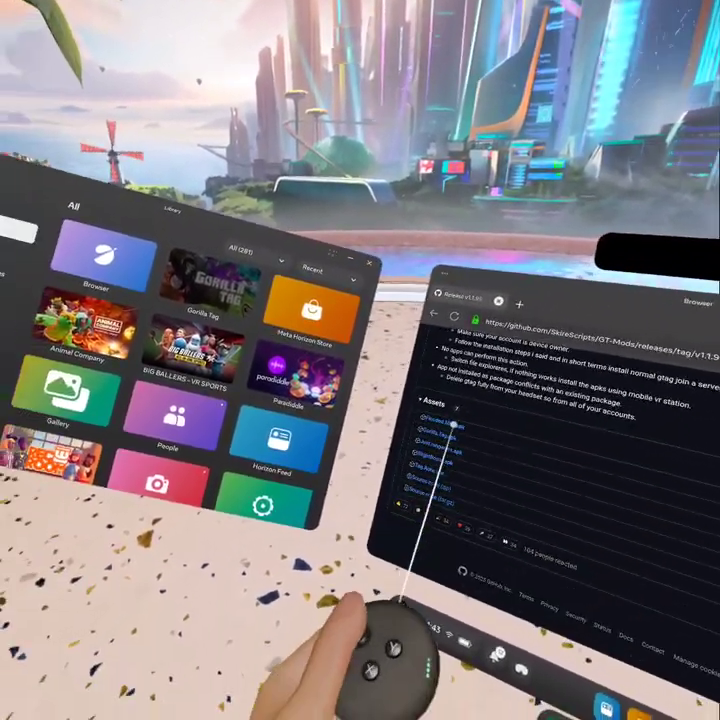
scroll(470, 440, down, 2)
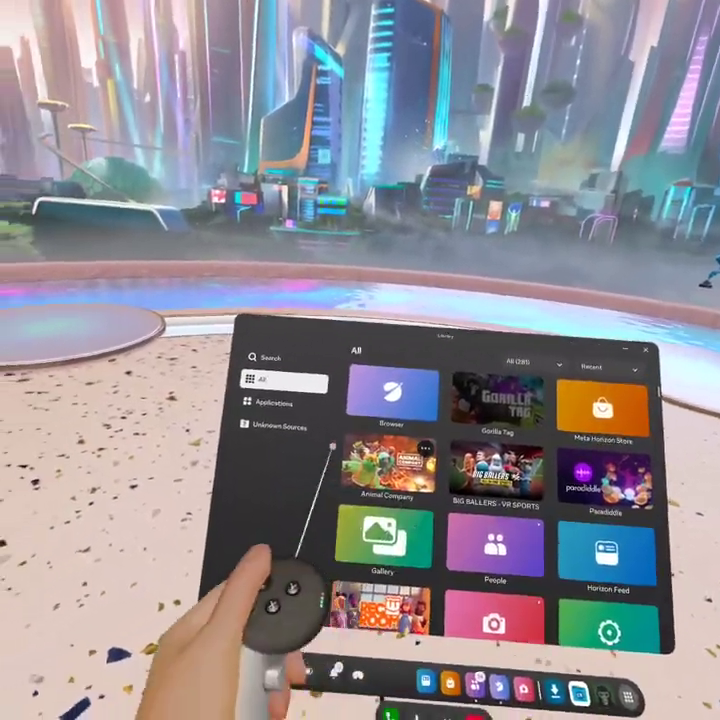
Filter Library to Unknown Sources and launch Cx File Explorer to check Tag.Aura.apk in Downloads
click(330, 465)
click(369, 483)
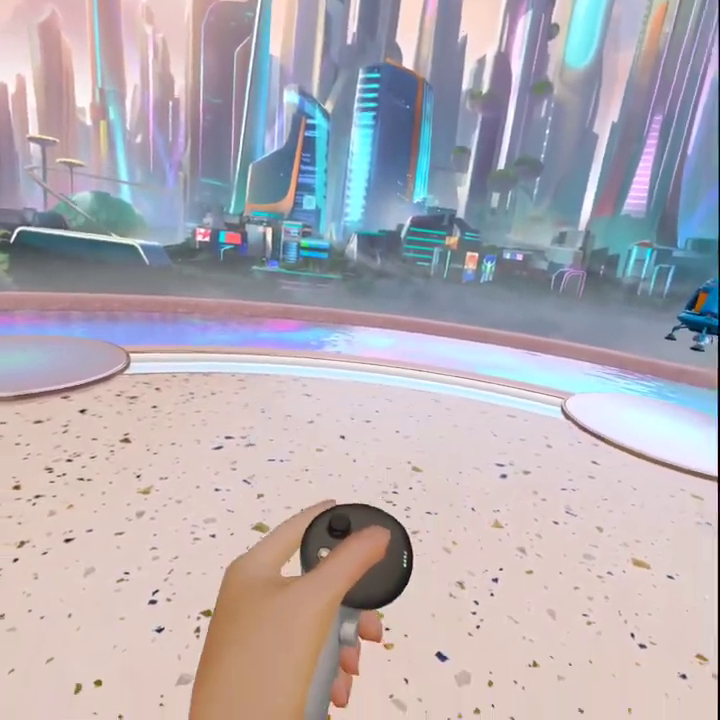
key(super)
Reopen the Library and switch to Applications, then All, to reach the Gorilla Tag tile
click(421, 575)
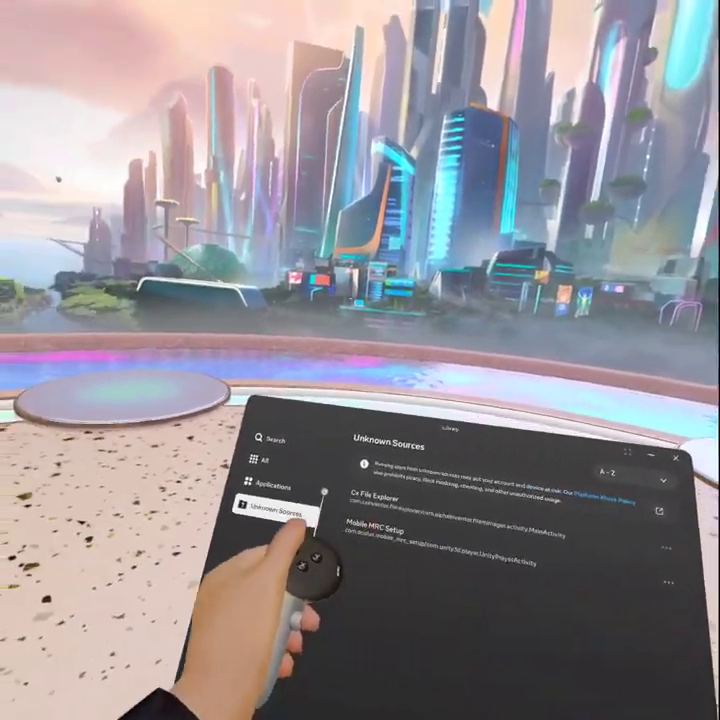
click(337, 489)
click(329, 452)
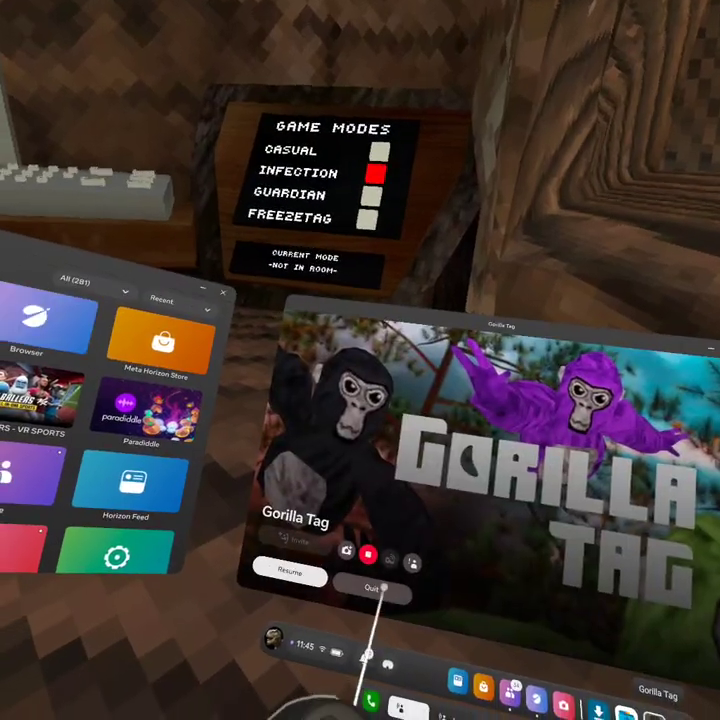
Quit Gorilla Tag and search the Library for 'mob' to find Mobile VR Station
click(372, 585)
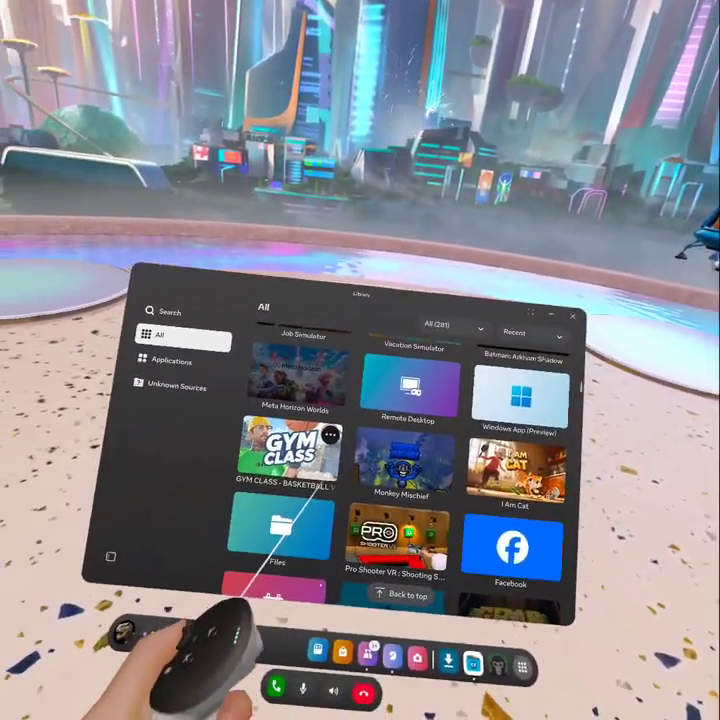
scroll(325, 440, down, 15)
scroll(290, 470, up, 5)
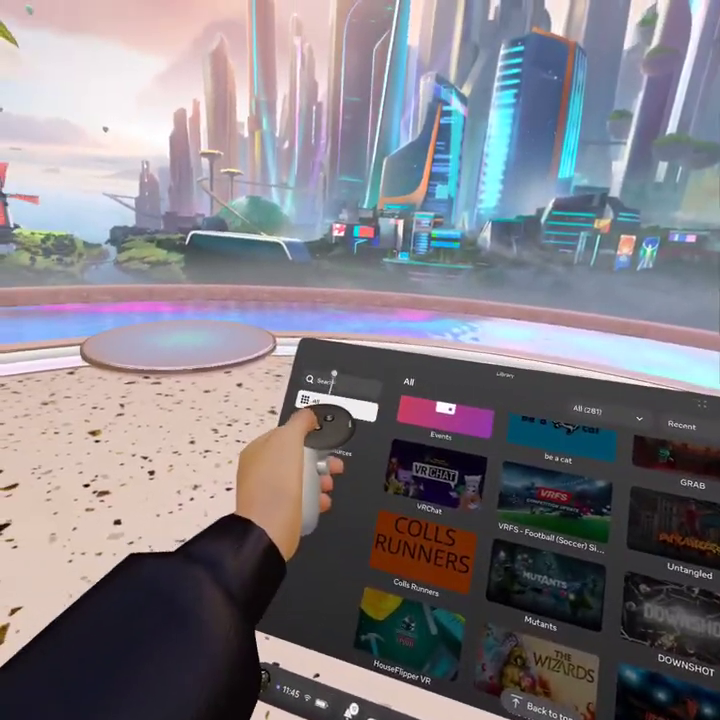
click(218, 351)
text(mob)
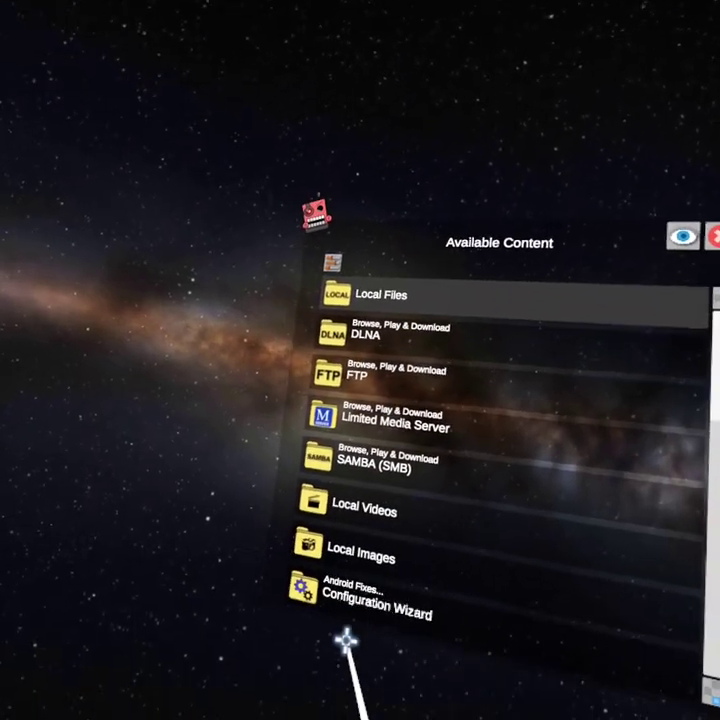
click(341, 550)
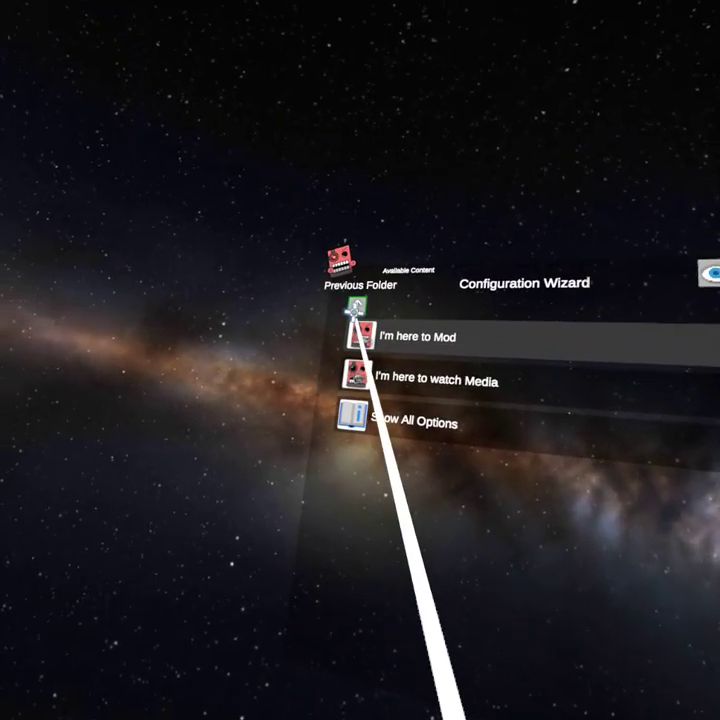
click(357, 305)
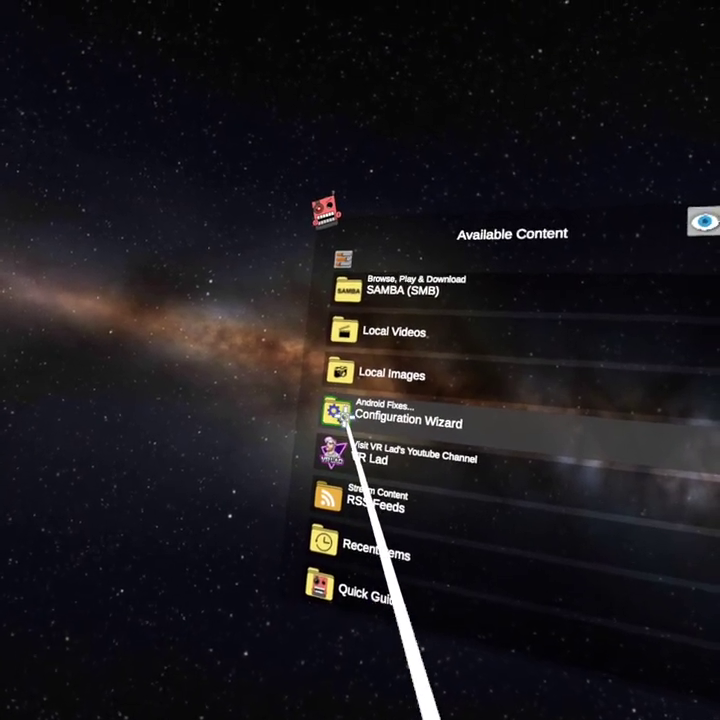
click(322, 428)
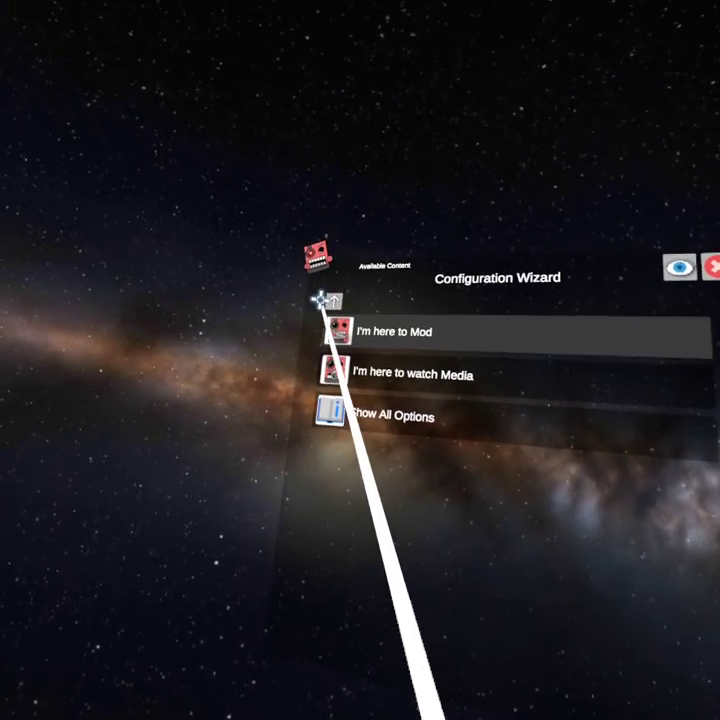
click(320, 299)
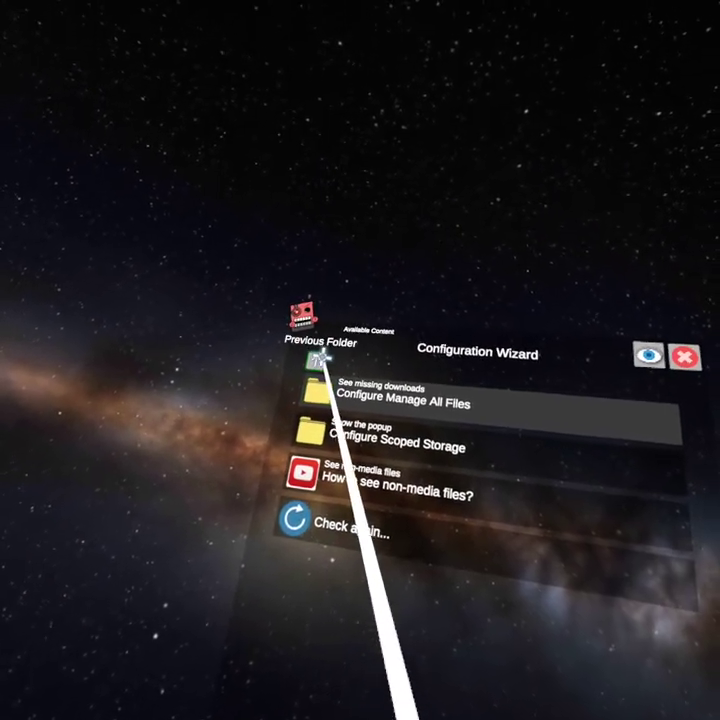
click(310, 360)
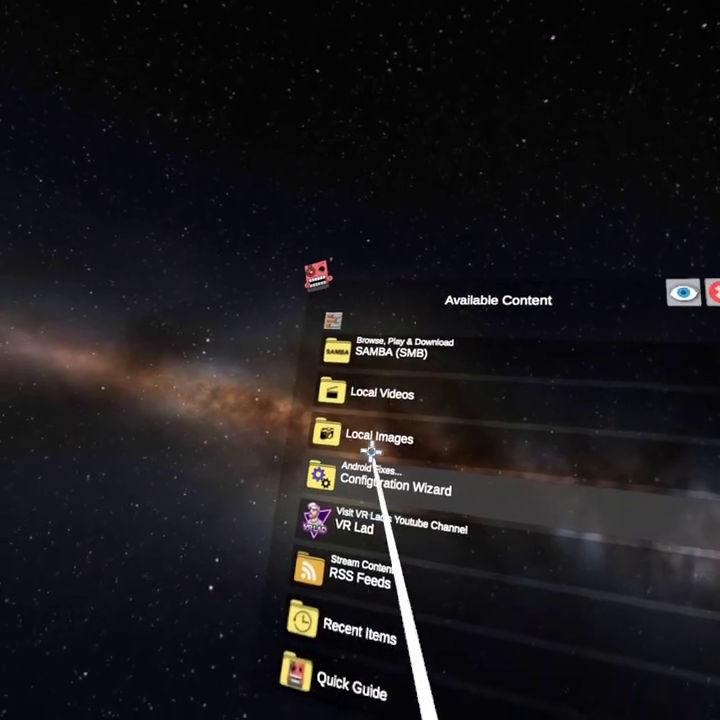
click(327, 476)
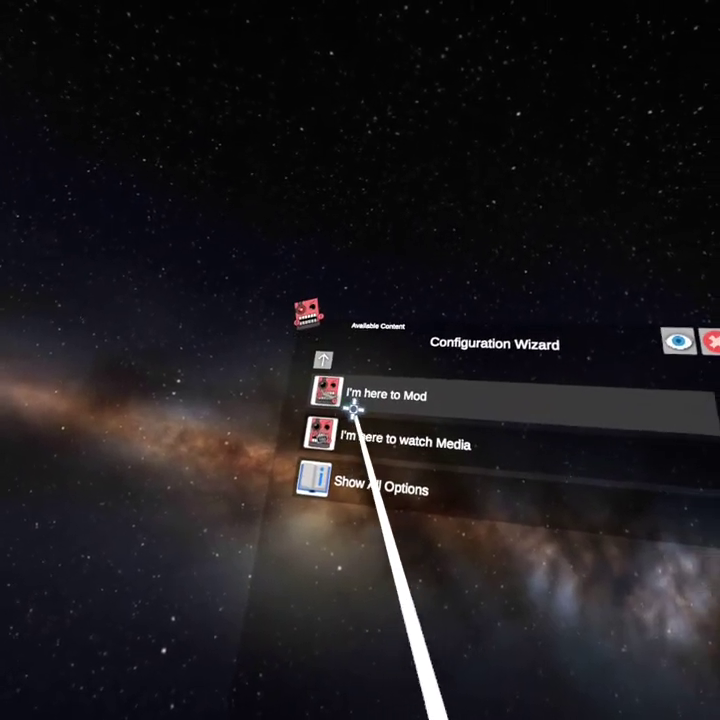
click(318, 385)
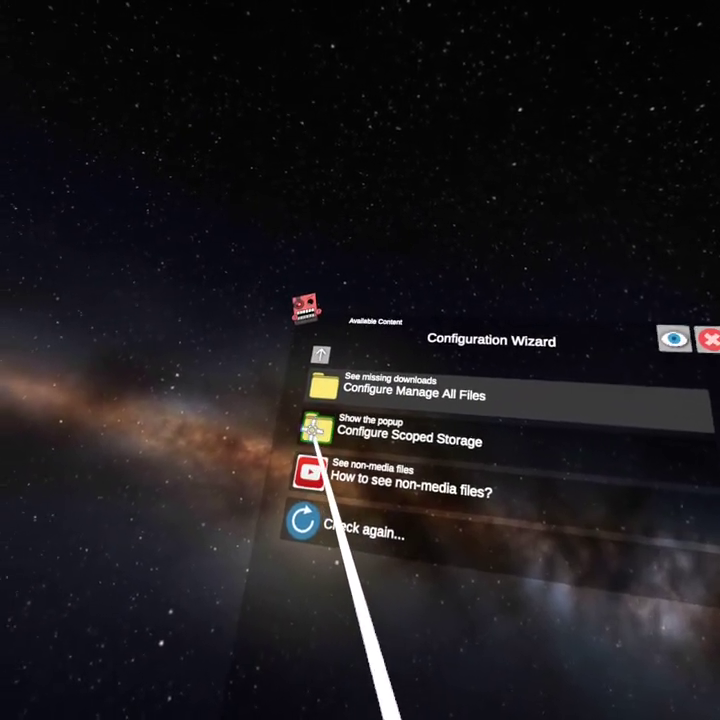
click(320, 427)
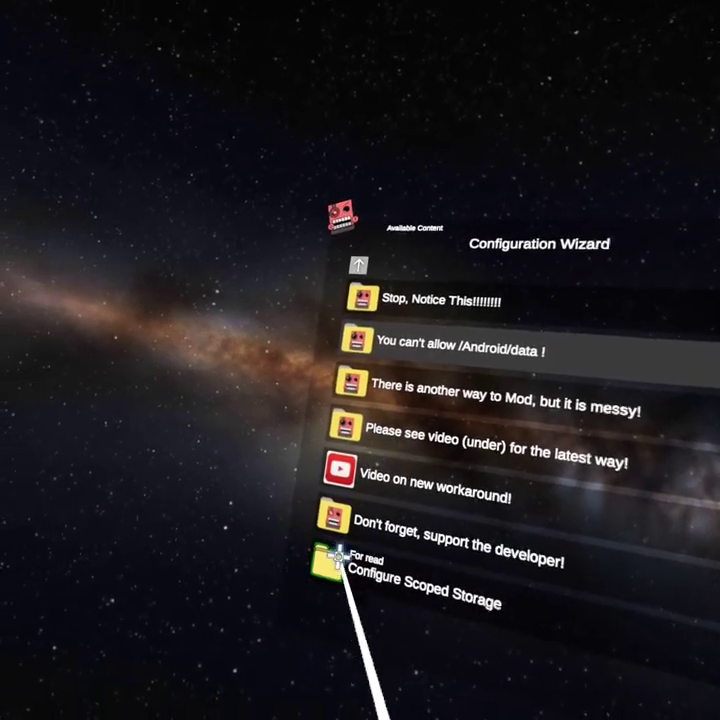
click(322, 551)
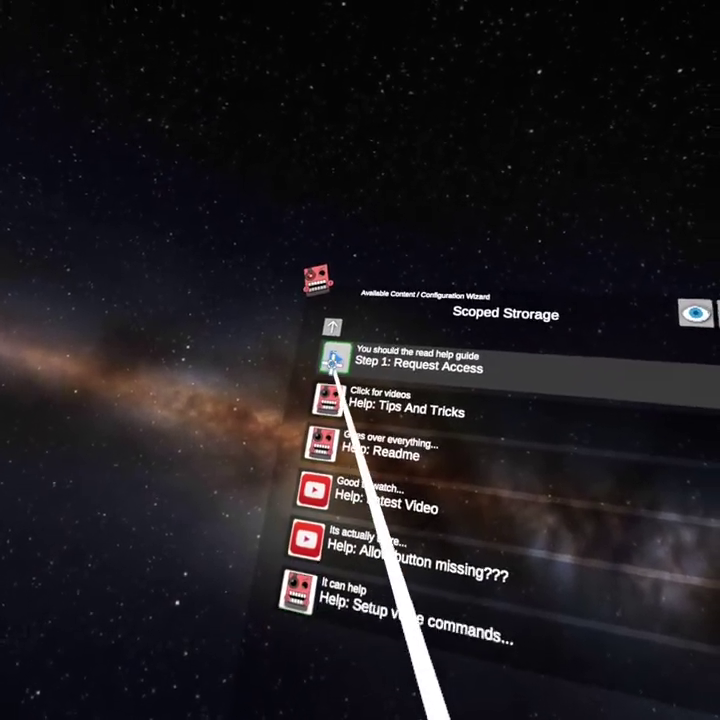
click(315, 379)
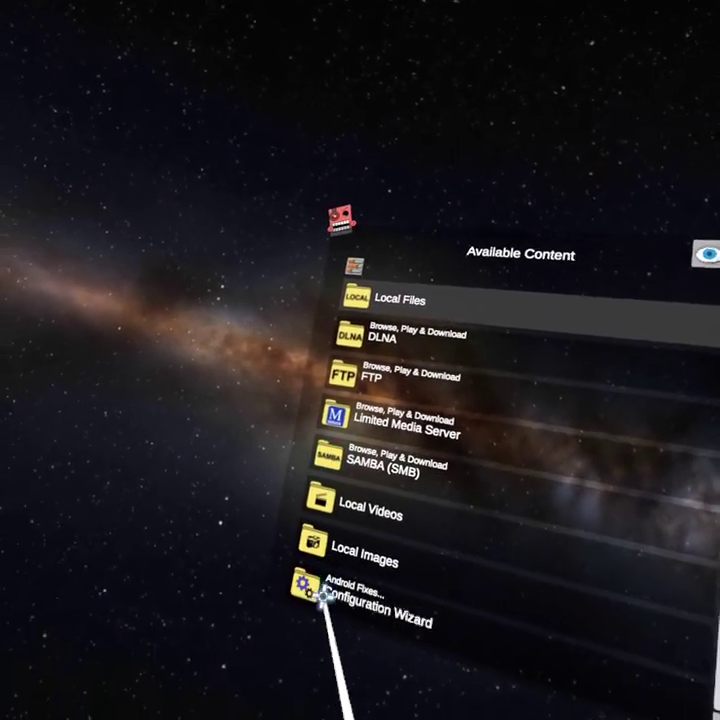
Run the Configuration Wizard's 'I'm here to Mod' path to Scoped Storage Step 1: Request Access
click(323, 597)
click(346, 366)
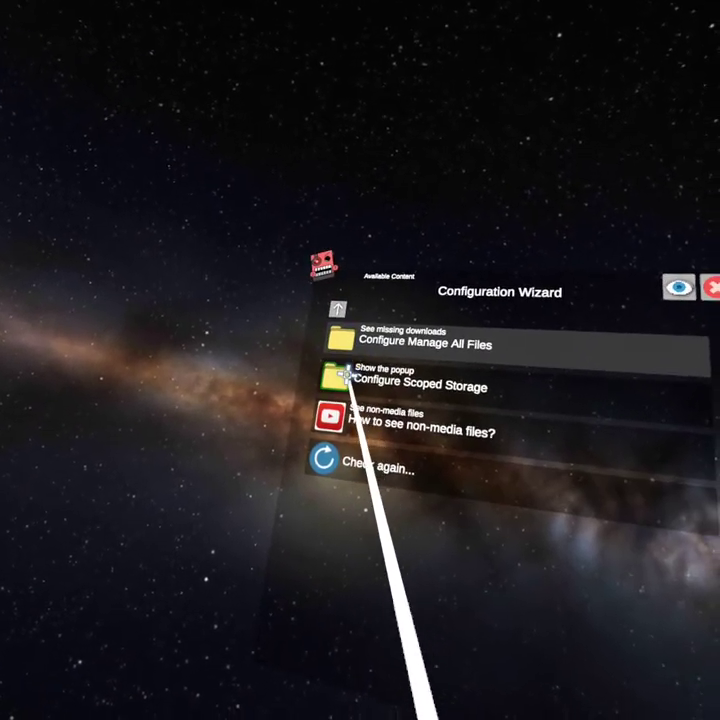
click(346, 375)
click(316, 565)
click(300, 370)
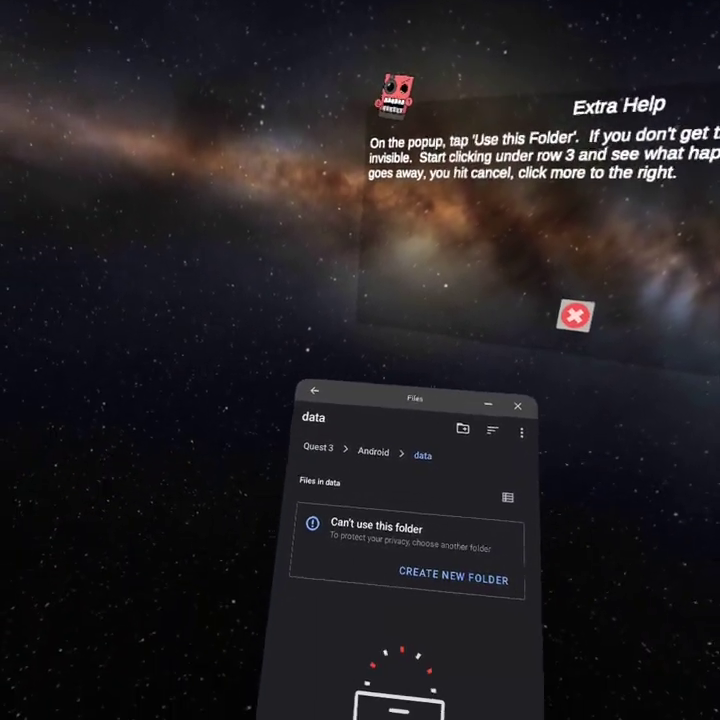
In the file picker, navigate to Quest 3 > Download and scroll down to Tag.Aura.apk
click(318, 447)
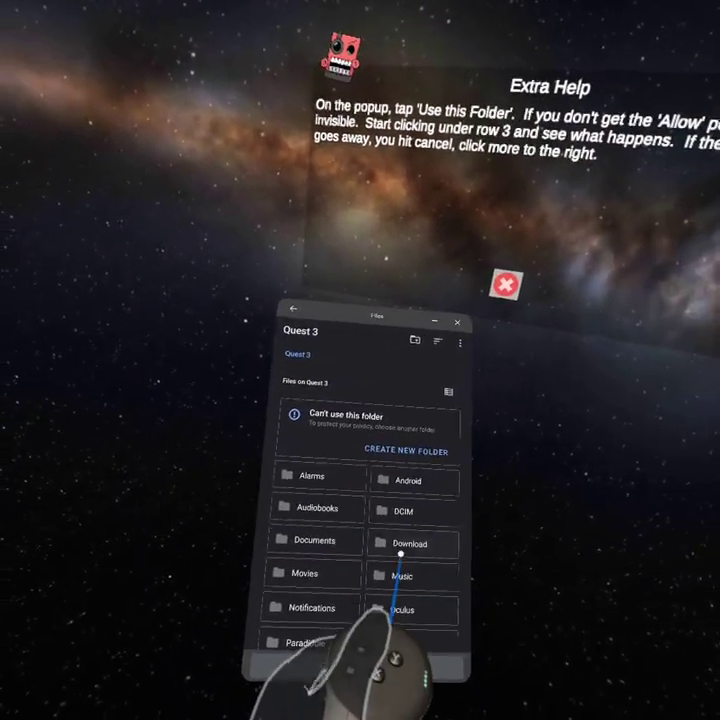
click(400, 553)
scroll(455, 546, down, 3)
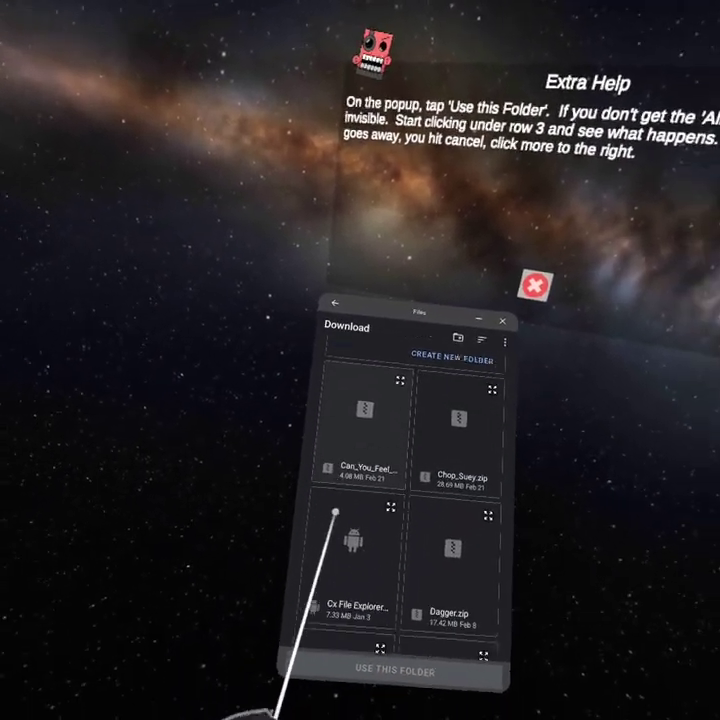
scroll(340, 500, down, 5)
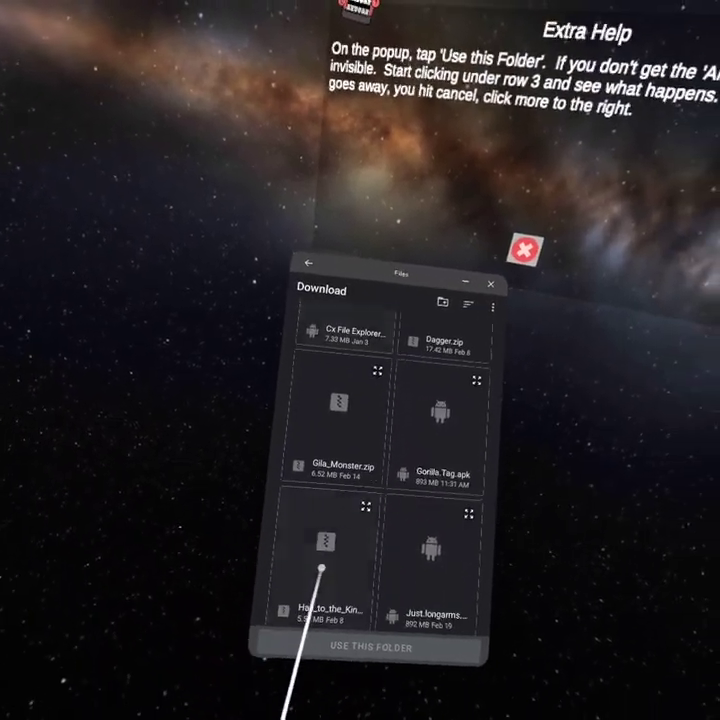
scroll(458, 434, down, 3)
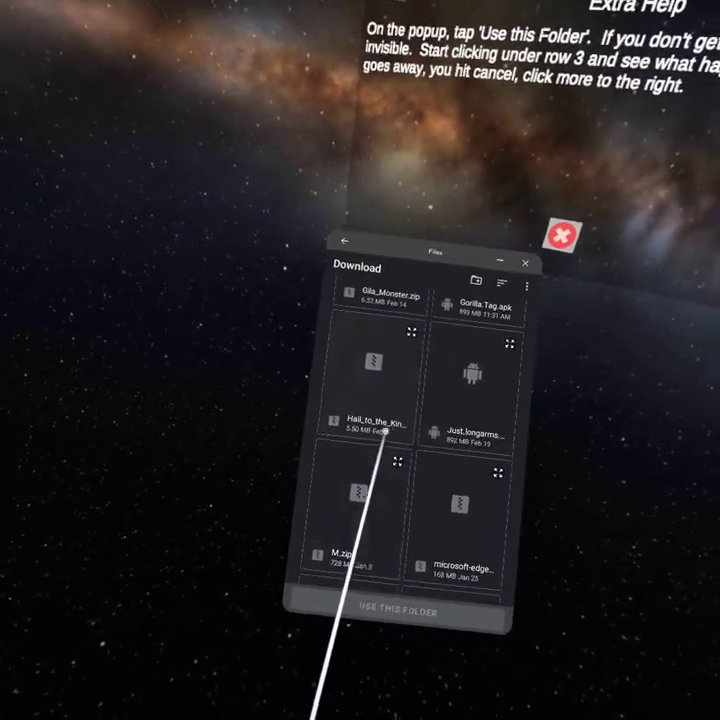
scroll(384, 430, down, 5)
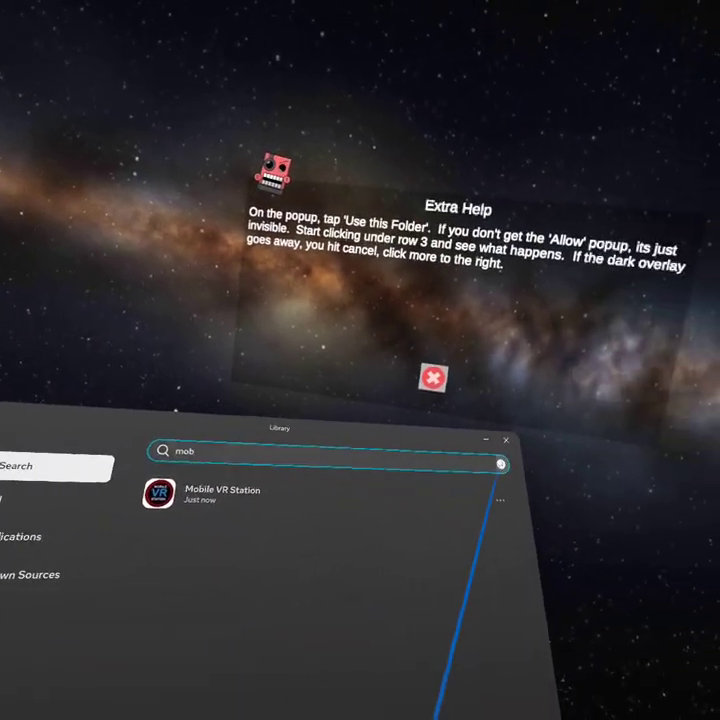
Clear the Library search, cycle its filters, and open Files on the Download folder with Tag.Aura.apk
click(611, 467)
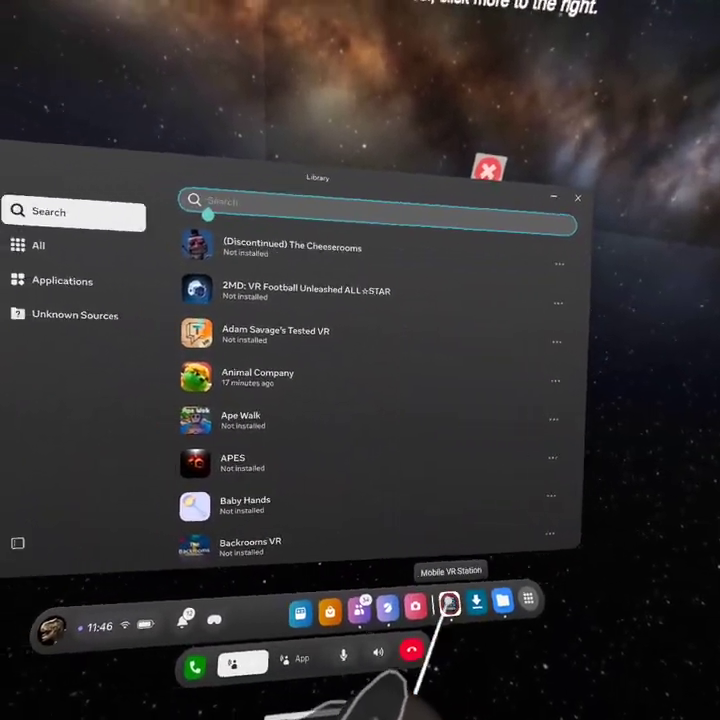
click(464, 614)
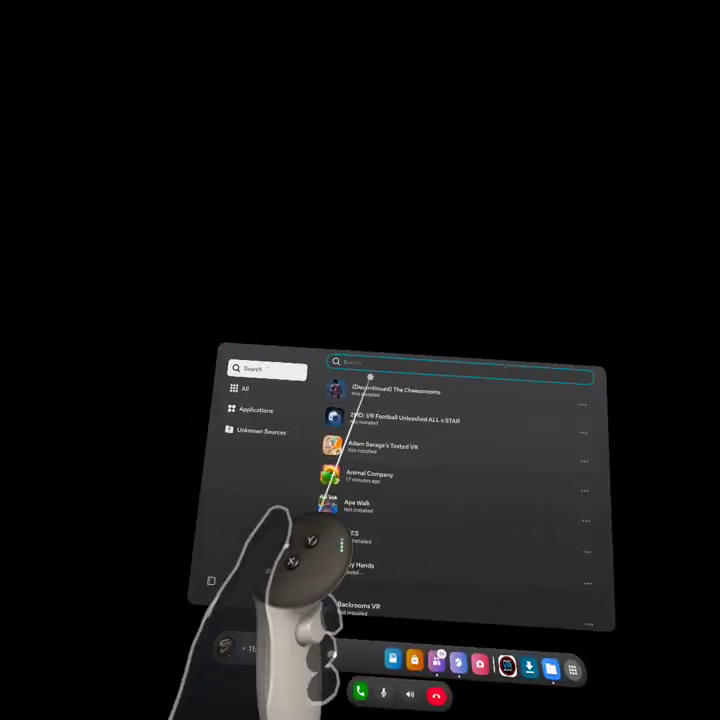
click(235, 343)
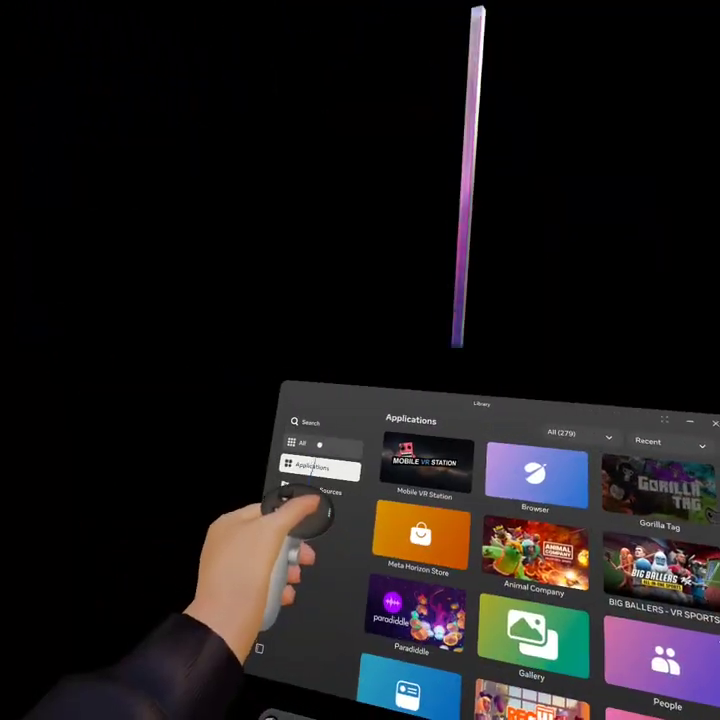
click(302, 444)
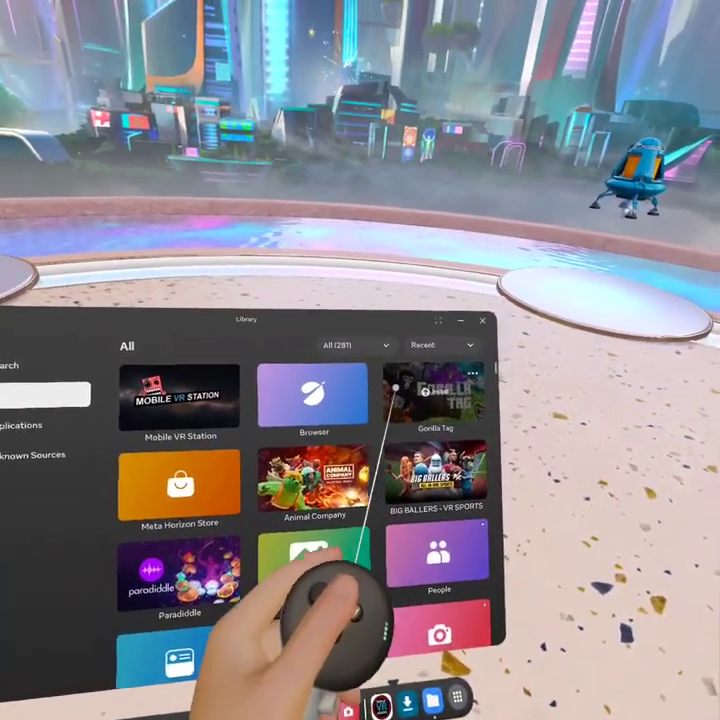
click(425, 365)
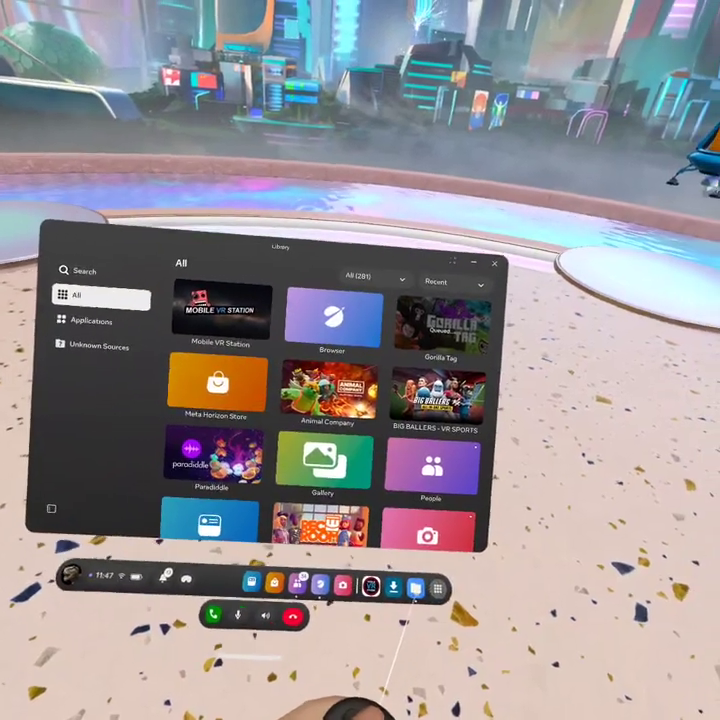
click(406, 576)
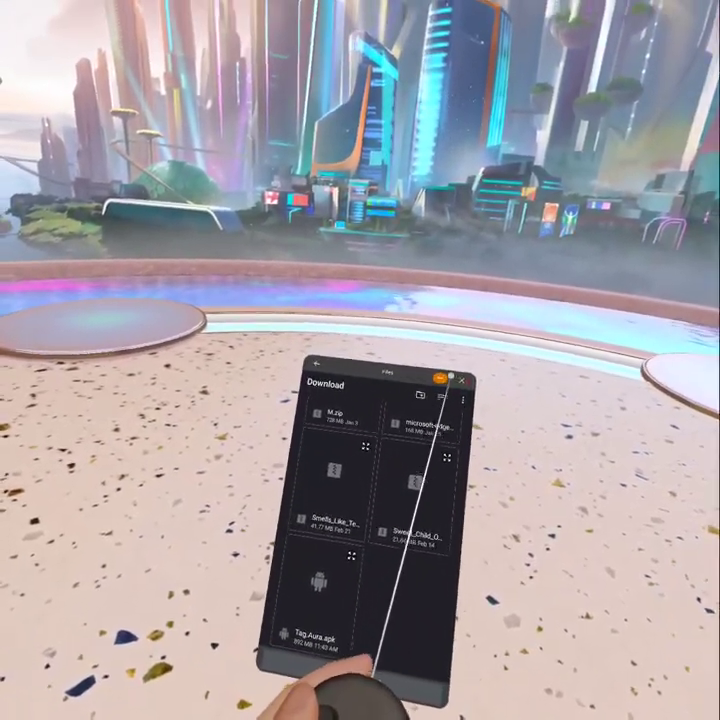
Close Files and bring up the Gorilla Tag tile's options in the Library to launch it
click(461, 368)
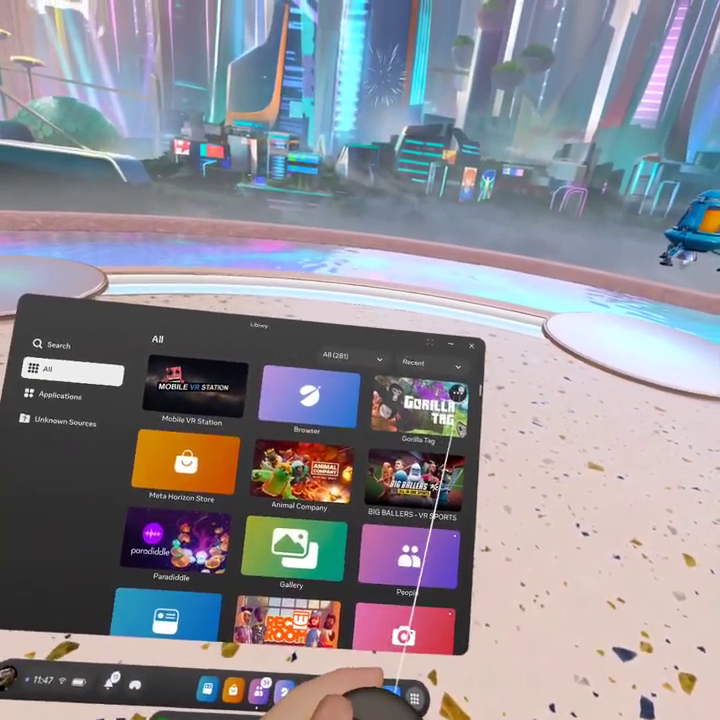
click(455, 393)
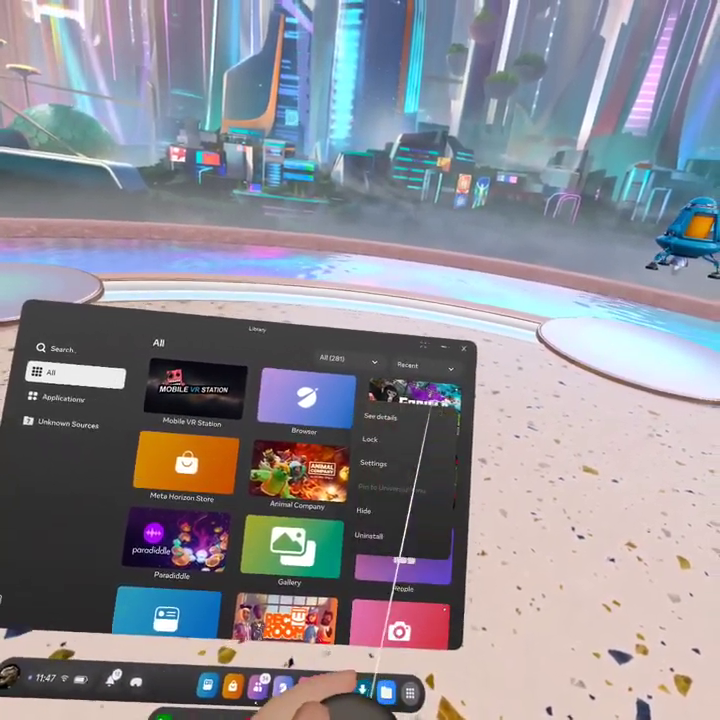